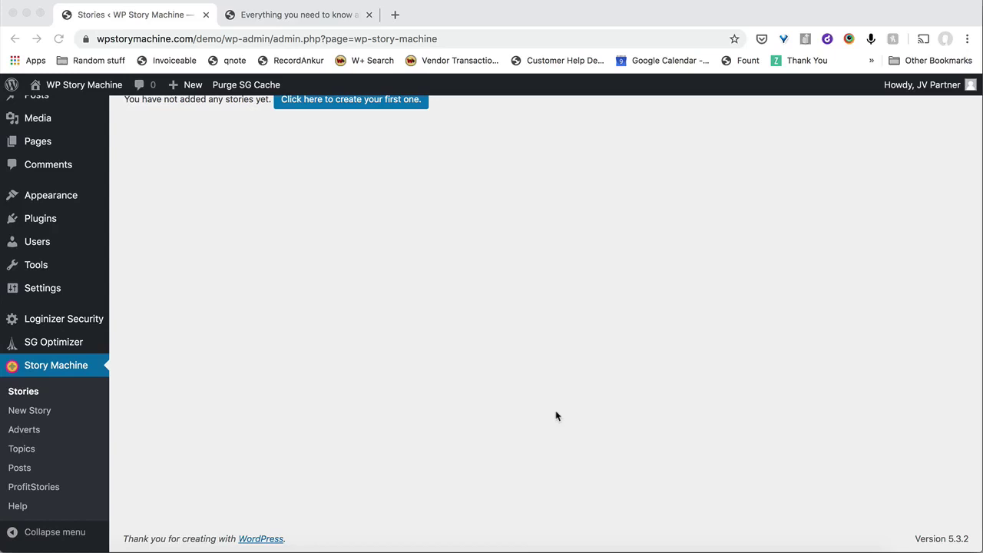
Open Story Machine's Posts list in WordPress.
{"action": "scroll", "coordinate": [464, 345], "scroll_direction": "up", "scroll_amount": 2}
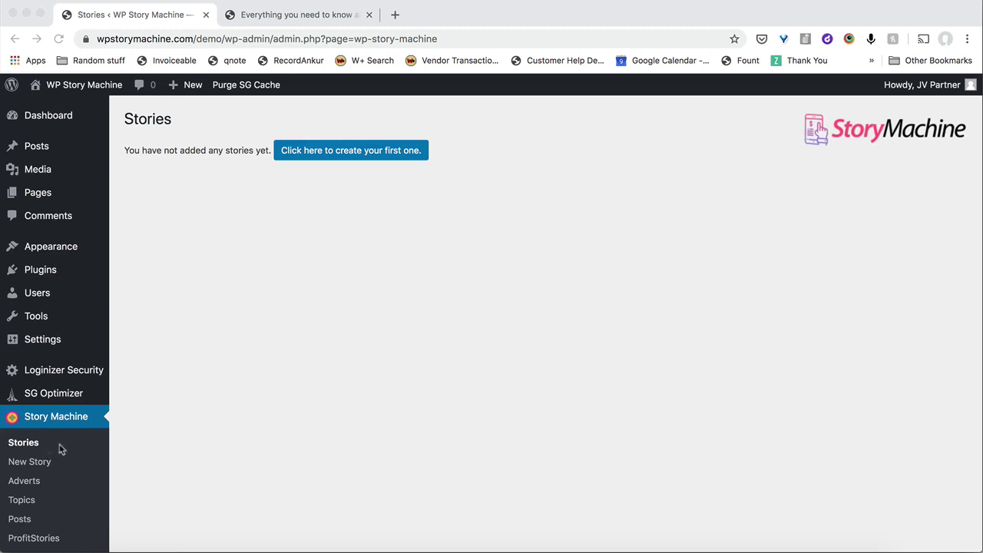
{"action": "scroll", "coordinate": [62, 449], "scroll_direction": "down", "scroll_amount": 1}
{"action": "left_click", "coordinate": [25, 497]}
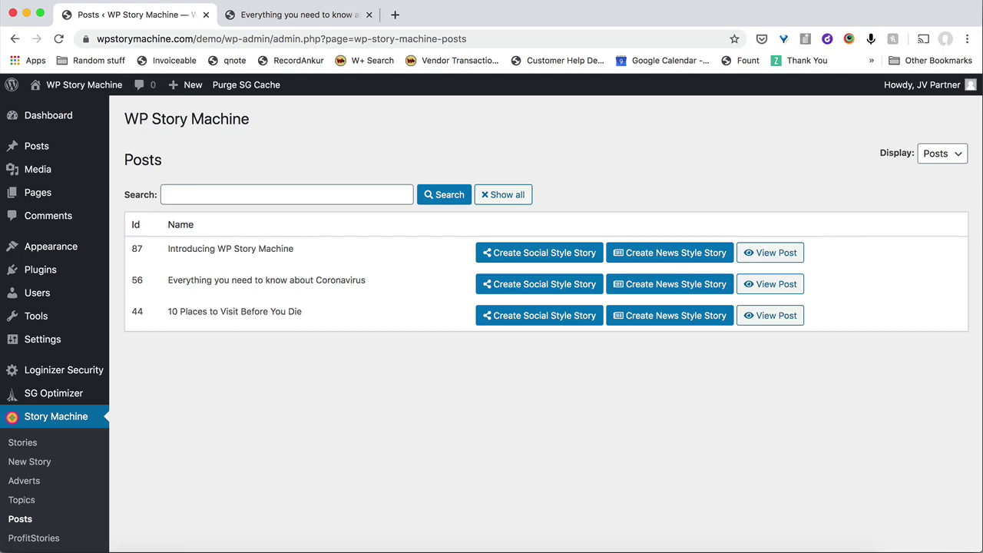
View the '10 Places to Visit Before You Die' post on the site, then return to the Posts list.
{"action": "left_click", "coordinate": [300, 14]}
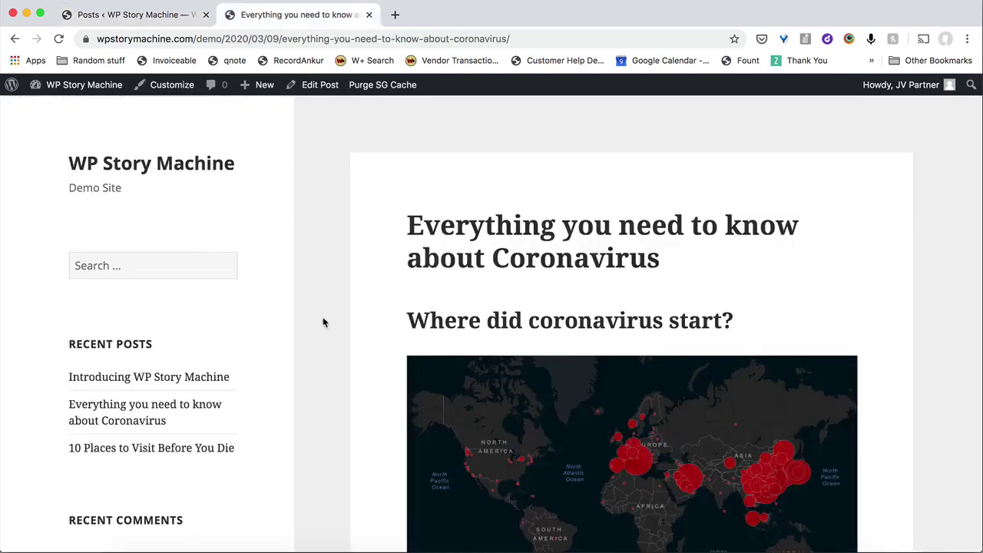
{"action": "scroll", "coordinate": [323, 323], "scroll_direction": "down", "scroll_amount": 1}
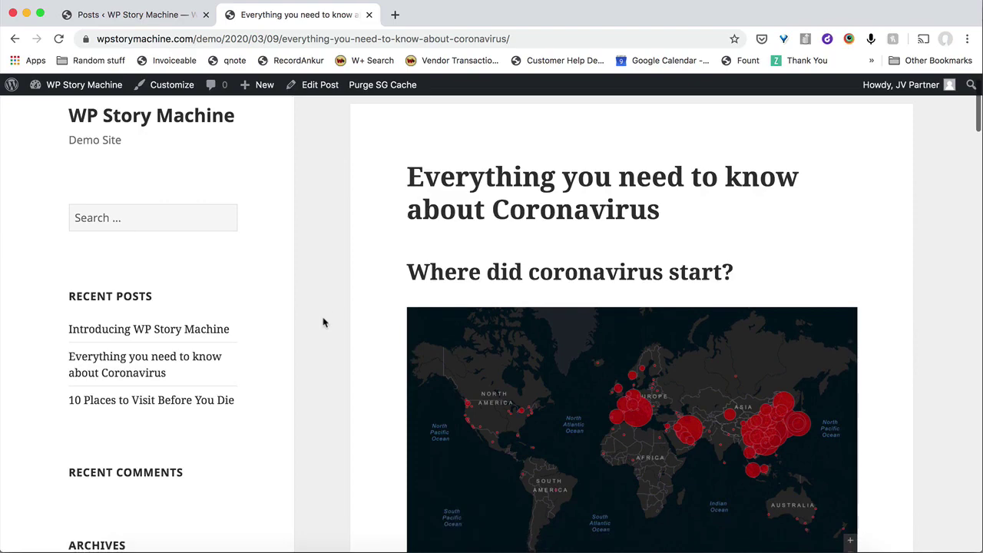
{"action": "left_click", "coordinate": [135, 400]}
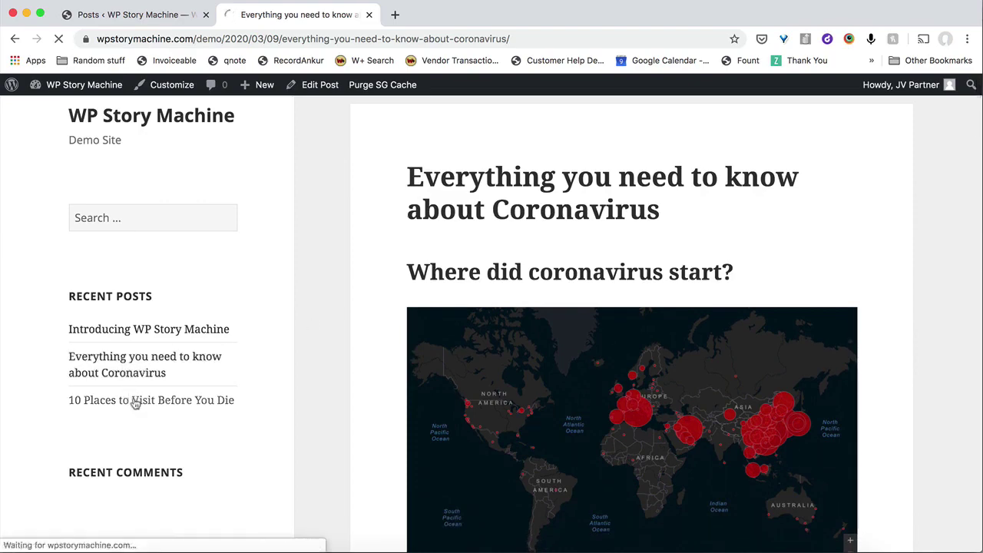
{"action": "scroll", "coordinate": [309, 353], "scroll_direction": "down", "scroll_amount": 10}
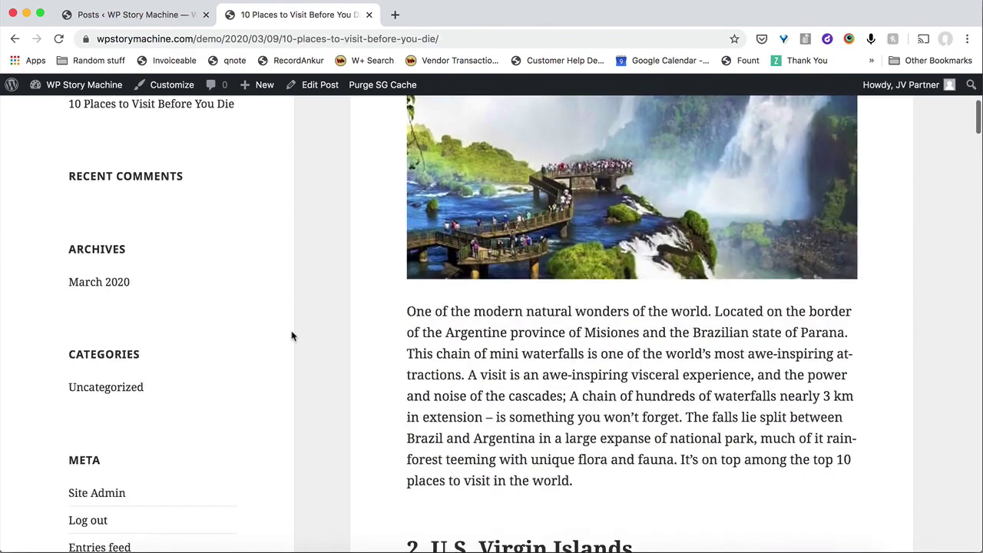
{"action": "scroll", "coordinate": [292, 335], "scroll_direction": "down", "scroll_amount": 5}
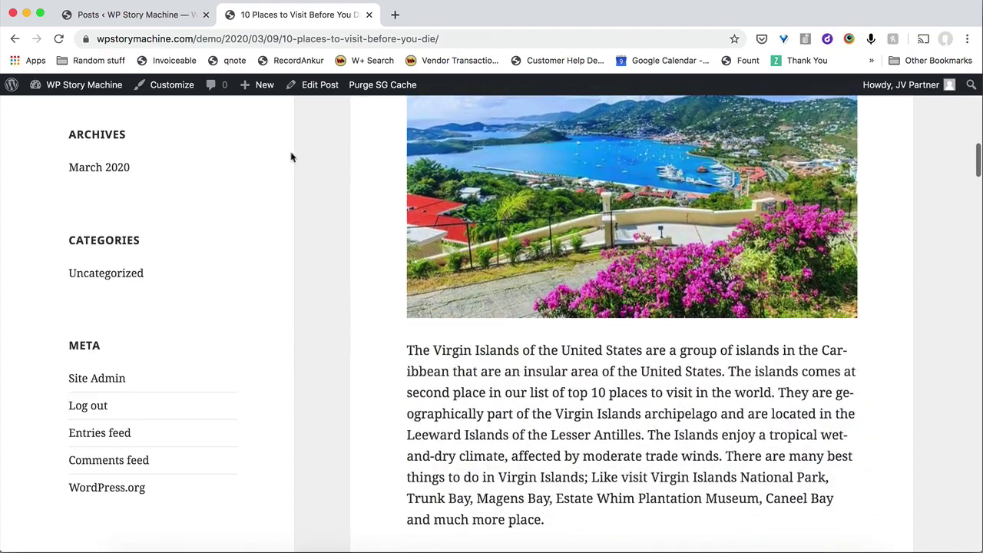
{"action": "left_click", "coordinate": [154, 14]}
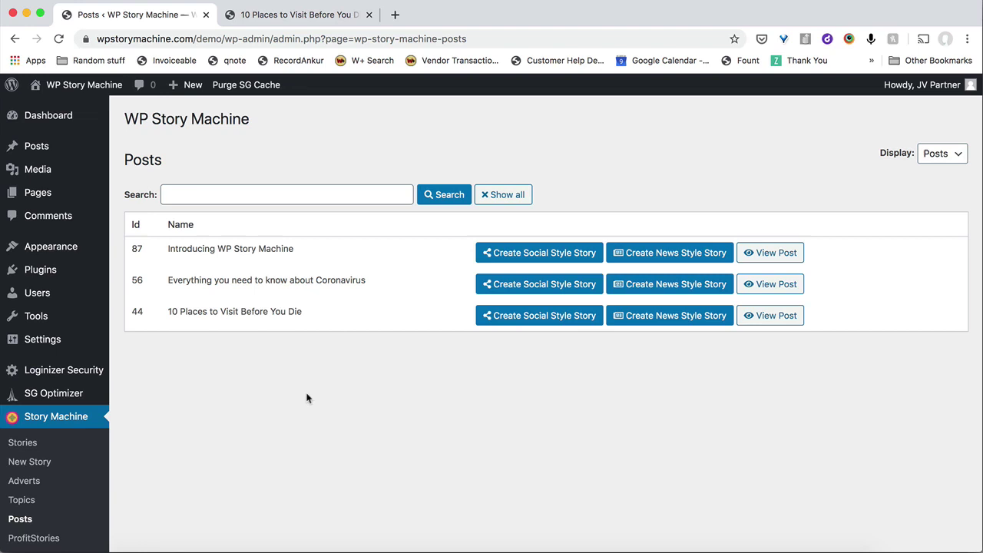
Start a social-style story for post 44 with slides auto-advancing every 3 seconds.
{"action": "left_click", "coordinate": [512, 318]}
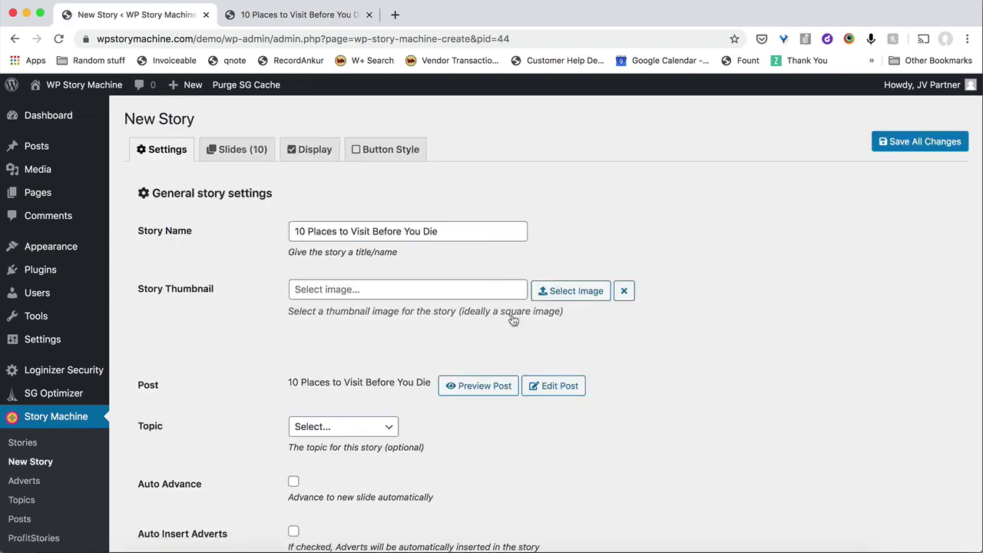
{"action": "scroll", "coordinate": [189, 342], "scroll_direction": "down", "scroll_amount": 3}
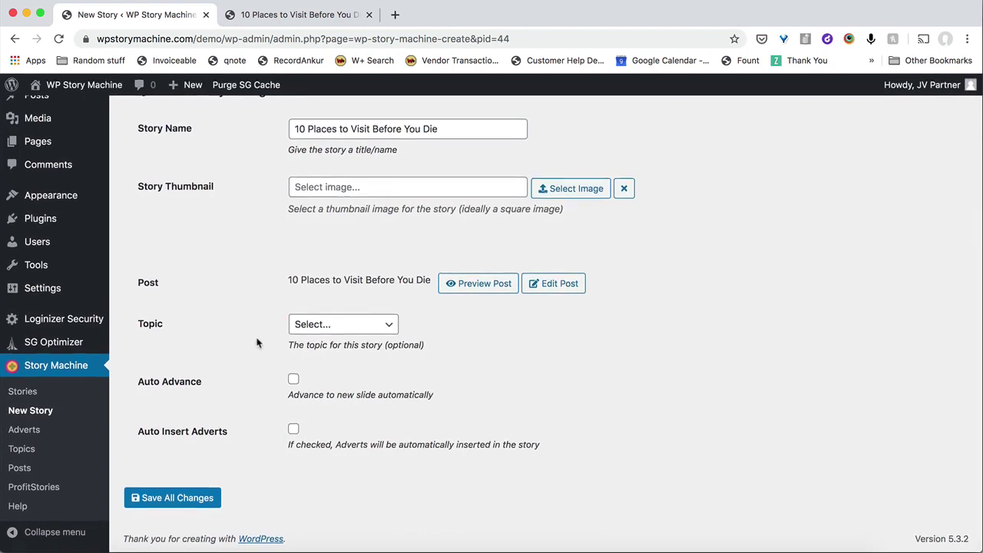
{"action": "scroll", "coordinate": [257, 343], "scroll_direction": "up", "scroll_amount": 3}
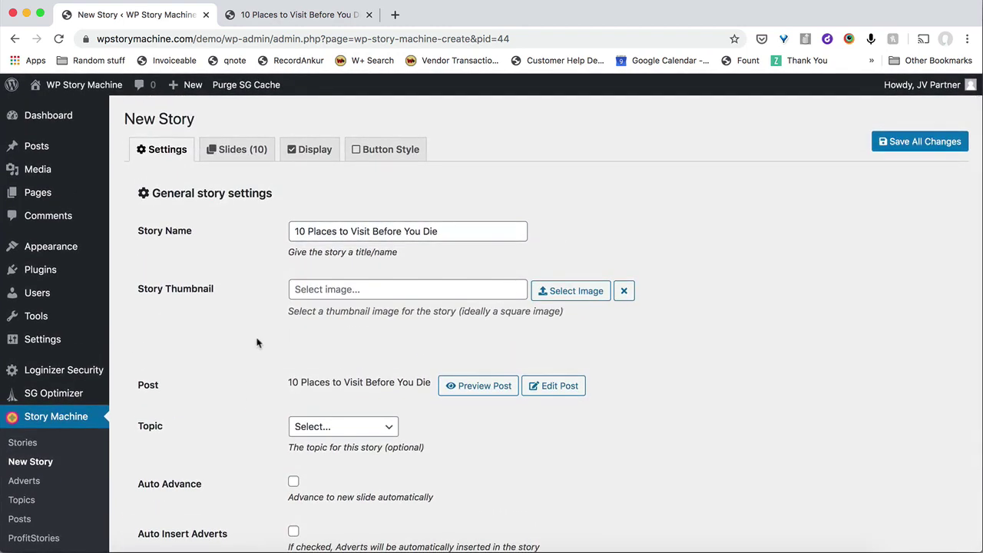
{"action": "scroll", "coordinate": [258, 343], "scroll_direction": "down", "scroll_amount": 2}
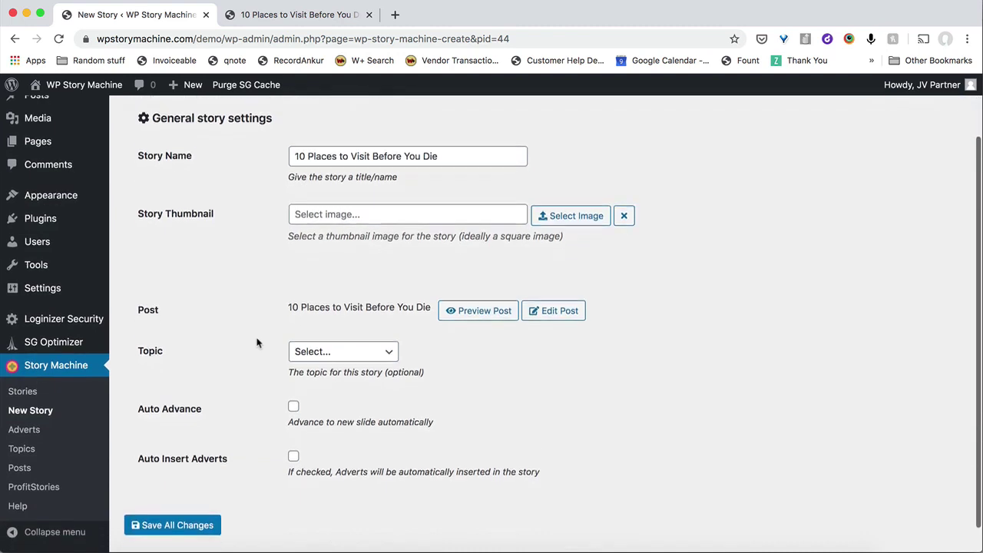
{"action": "left_click", "coordinate": [294, 401]}
{"action": "double_click", "coordinate": [298, 453]}
{"action": "type", "text": "3"}
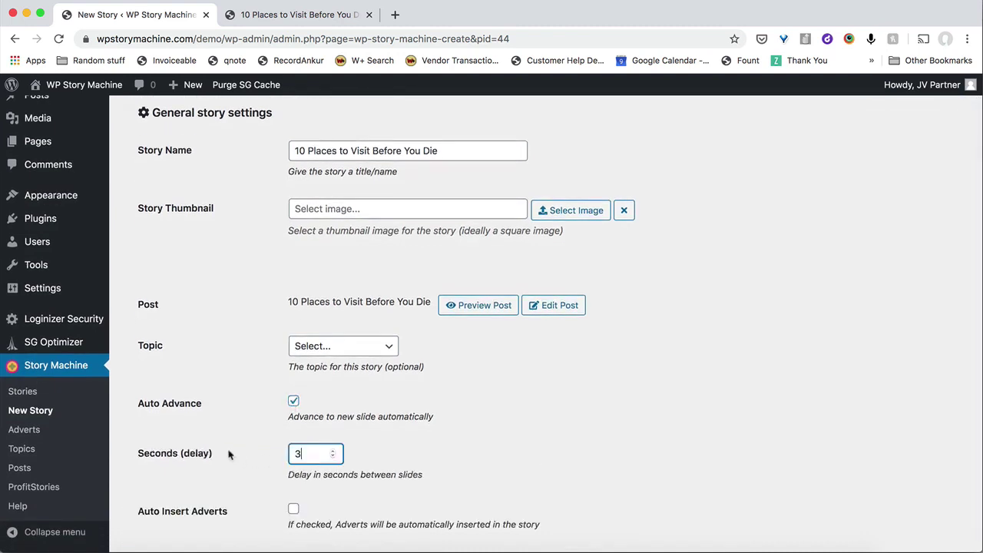
Auto-insert adverts every 2 slides, limited to the Travel topic.
{"action": "scroll", "coordinate": [228, 453], "scroll_direction": "down", "scroll_amount": 1}
{"action": "scroll", "coordinate": [221, 455], "scroll_direction": "down", "scroll_amount": 2}
{"action": "left_click", "coordinate": [293, 427]}
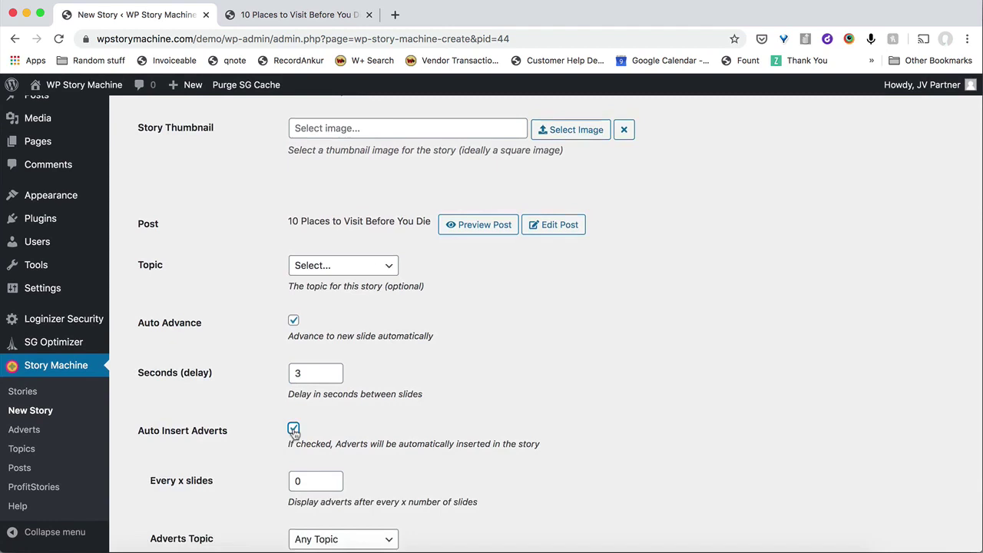
{"action": "scroll", "coordinate": [261, 399], "scroll_direction": "down", "scroll_amount": 3}
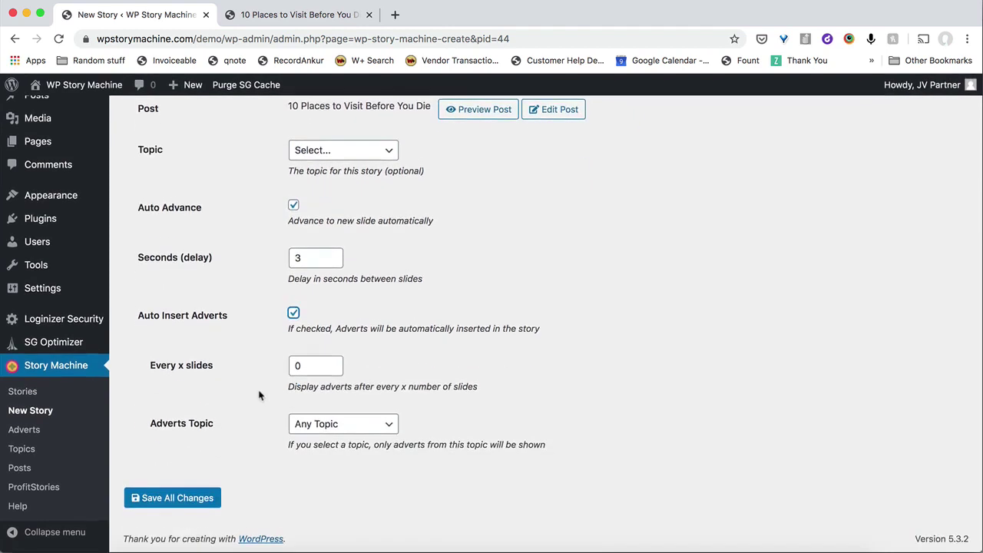
{"action": "double_click", "coordinate": [299, 365]}
{"action": "type", "text": "2"}
{"action": "left_click", "coordinate": [307, 424]}
{"action": "left_click", "coordinate": [320, 452]}
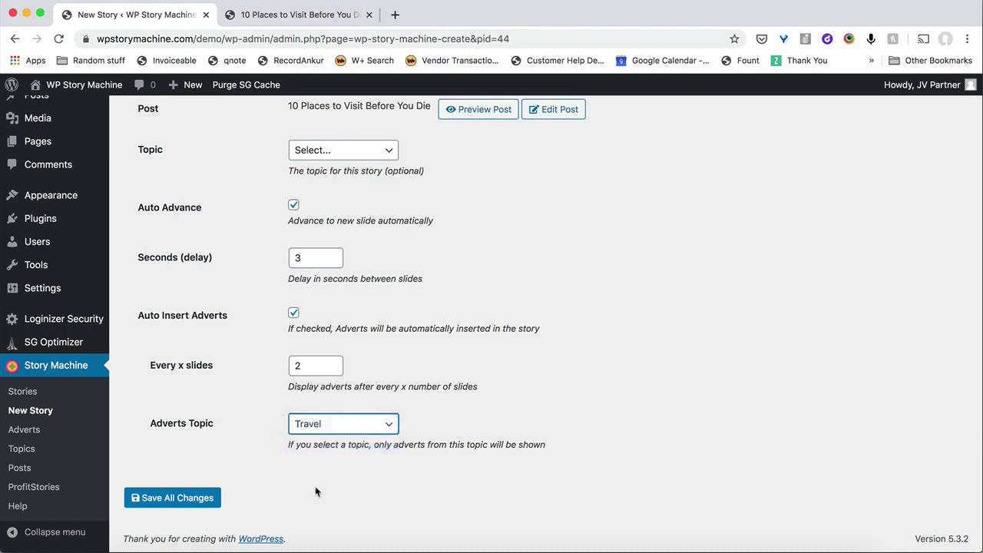
Save the social story and watch its preview with the browser zoomed to 90%.
{"action": "left_click", "coordinate": [198, 499]}
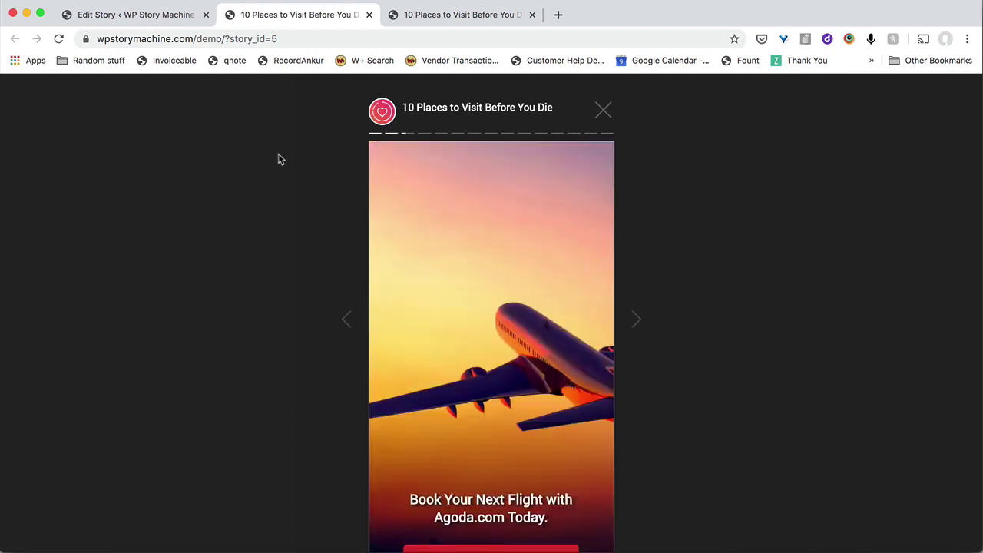
{"action": "left_click", "coordinate": [968, 39]}
{"action": "left_click", "coordinate": [867, 188]}
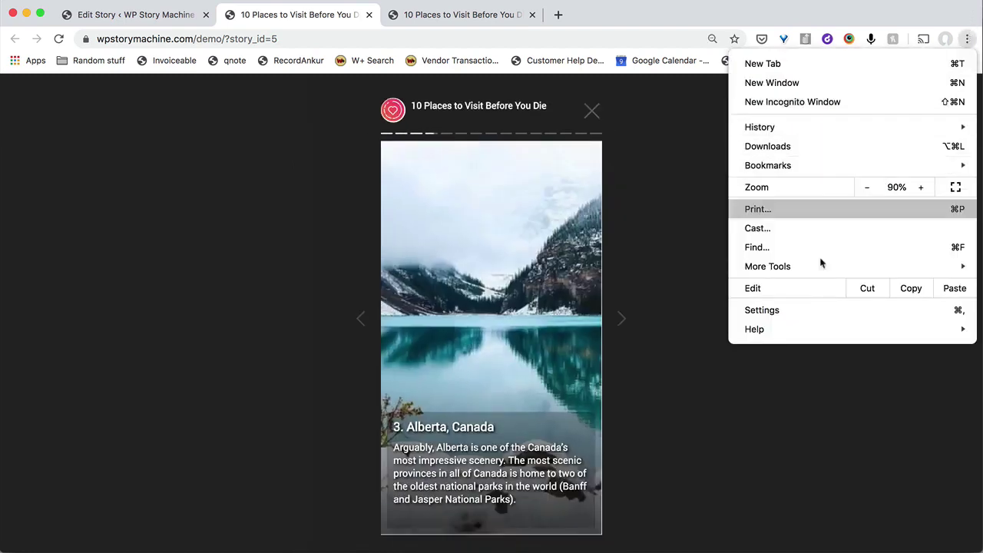
{"action": "left_click", "coordinate": [752, 409]}
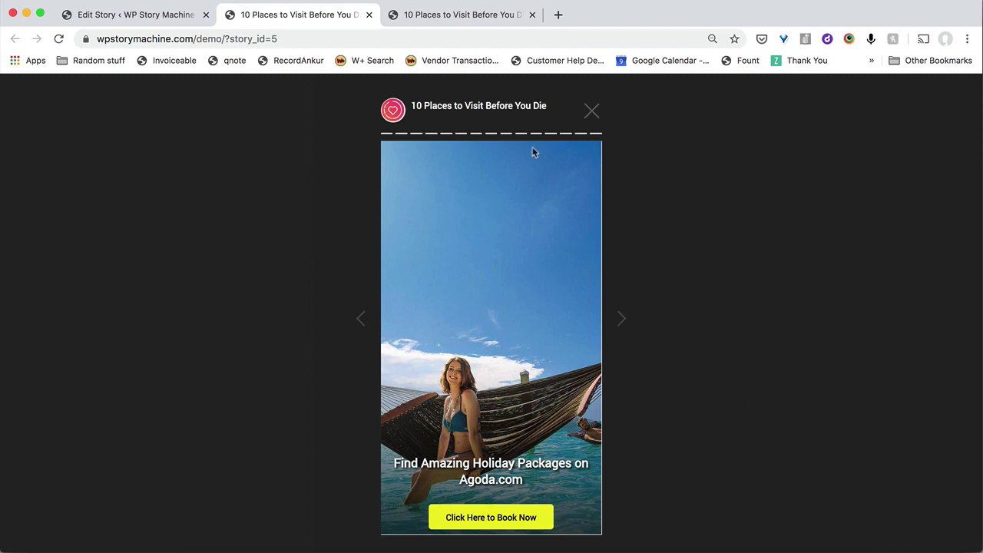
Create a news-style story from post 87, Introducing WP Story Machine, and save it.
{"action": "left_click", "coordinate": [153, 16]}
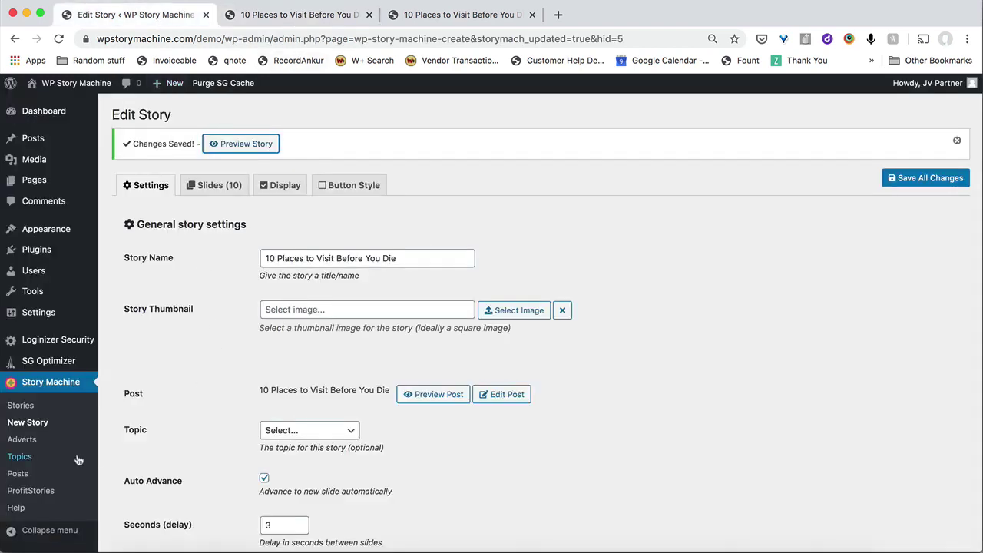
{"action": "left_click", "coordinate": [19, 473]}
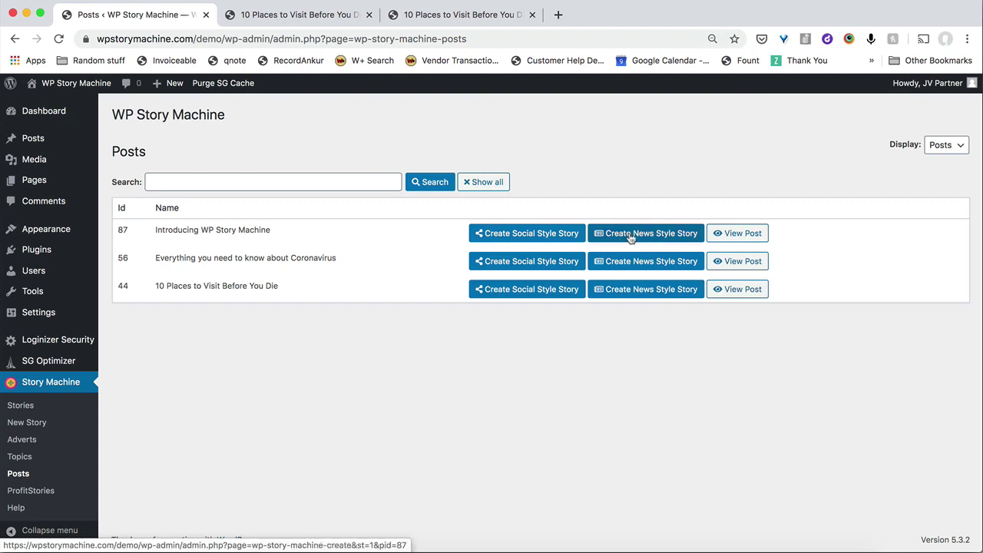
{"action": "left_click", "coordinate": [630, 238]}
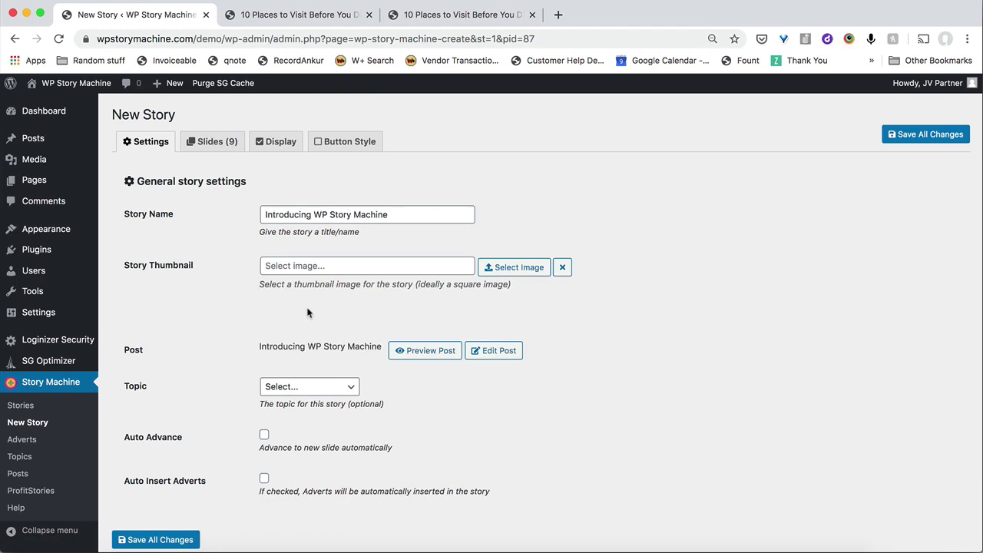
{"action": "left_click", "coordinate": [165, 540]}
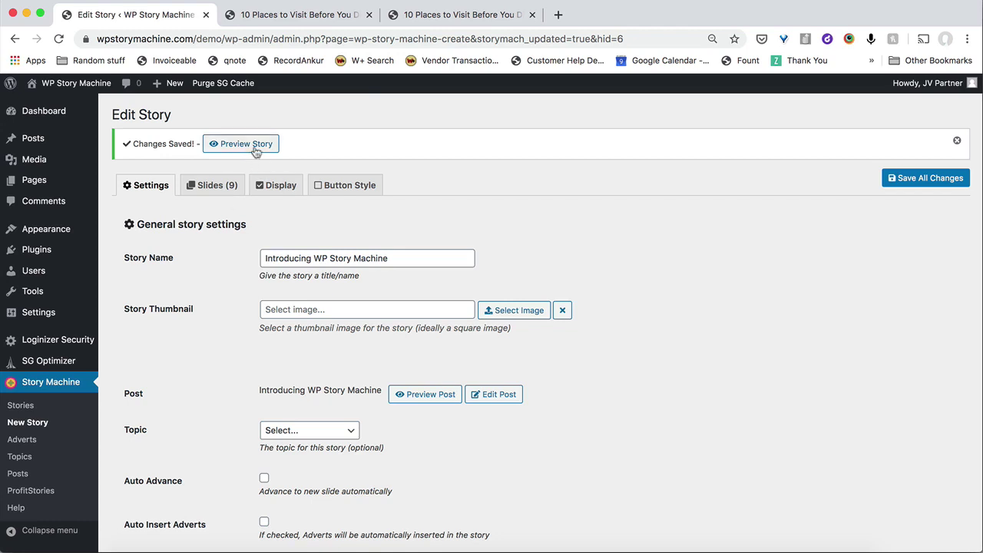
Preview the news story and step through its slides to Start Today – Download This Now.
{"action": "left_click", "coordinate": [256, 152]}
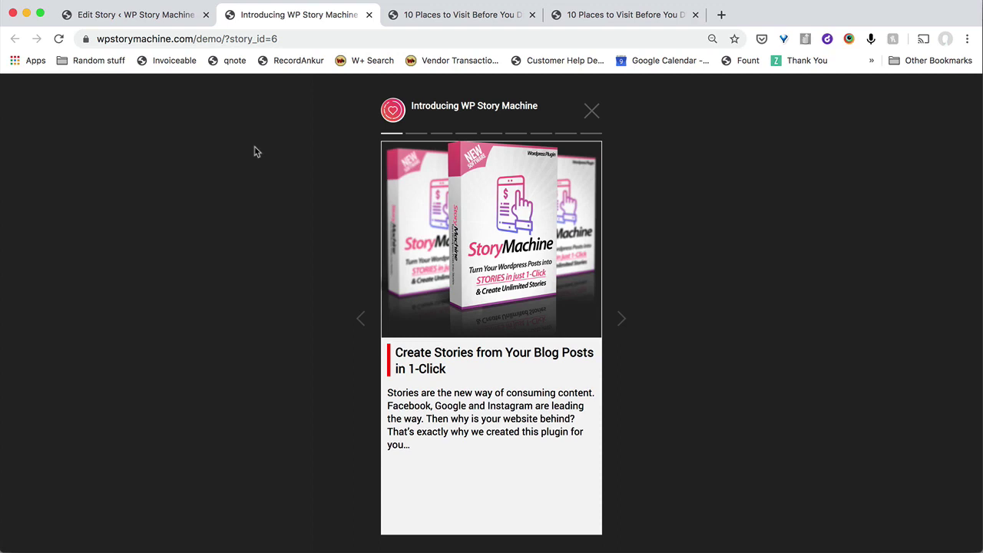
{"action": "left_click", "coordinate": [620, 321]}
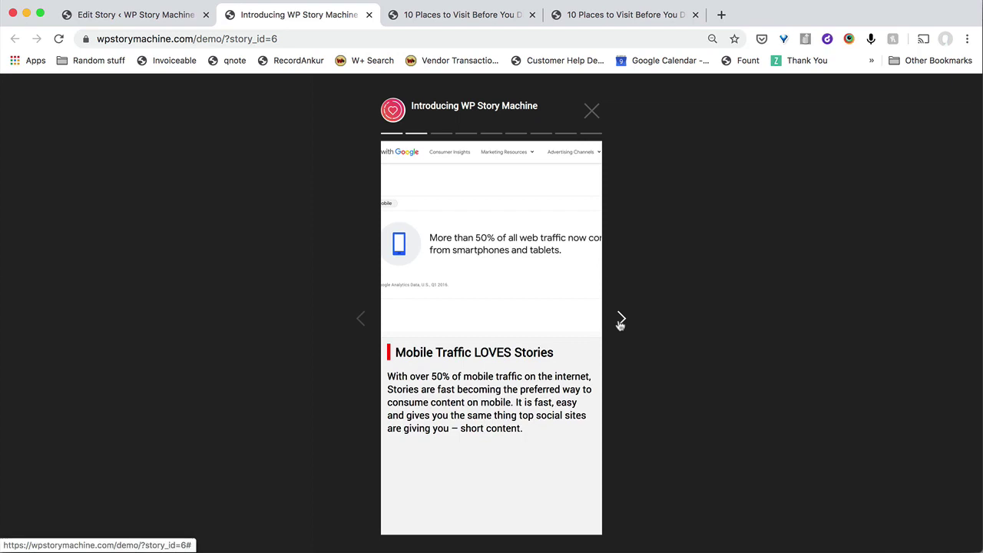
{"action": "left_click", "coordinate": [621, 321]}
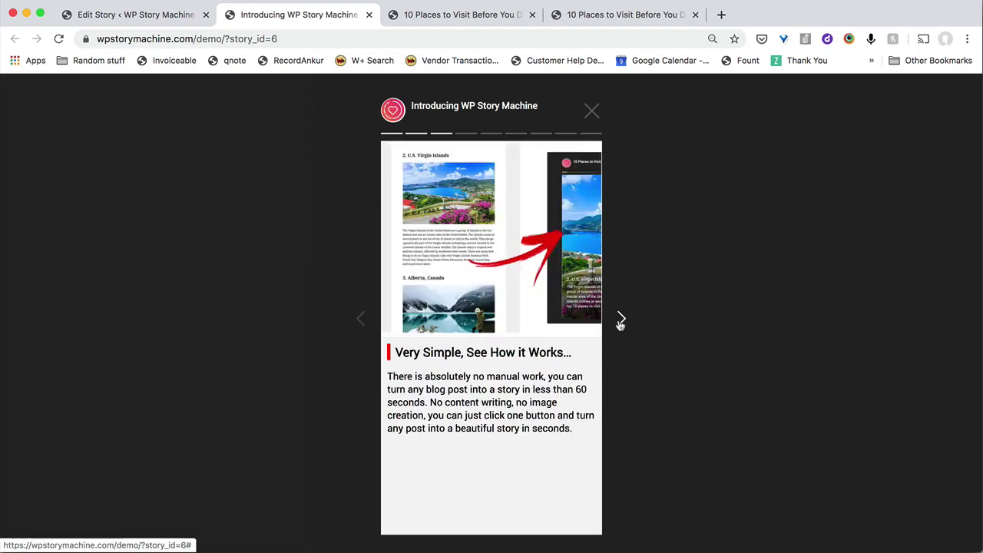
{"action": "left_click", "coordinate": [621, 321]}
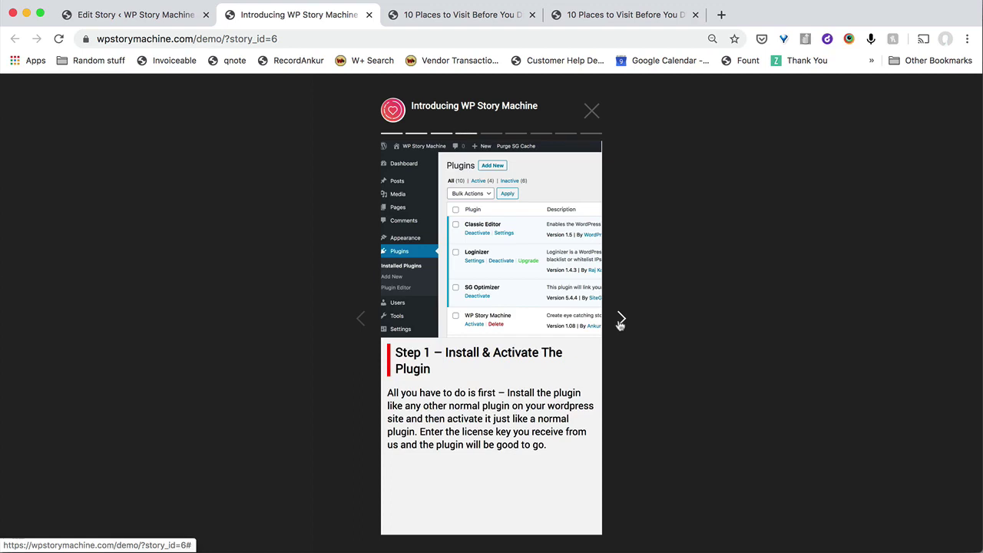
{"action": "left_click", "coordinate": [620, 321]}
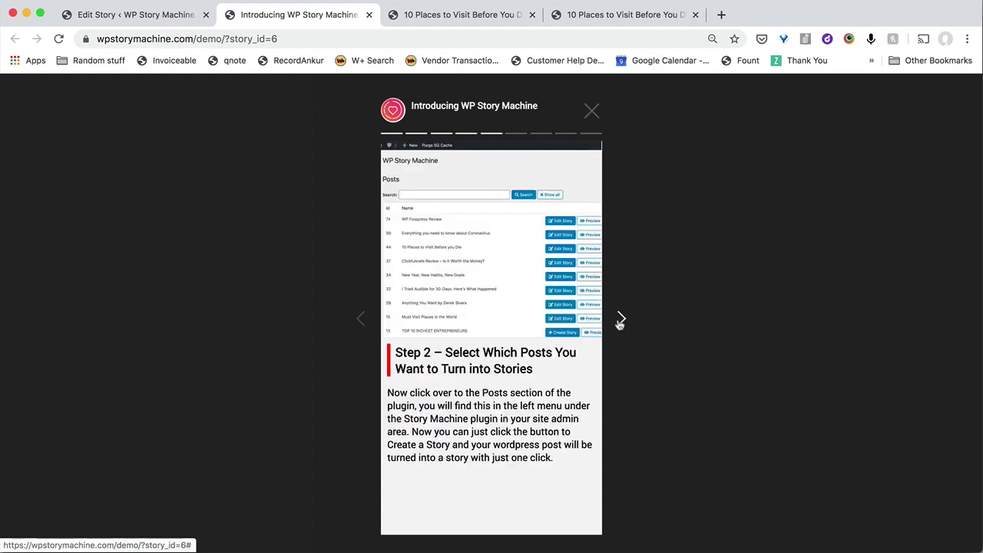
{"action": "left_click", "coordinate": [621, 321]}
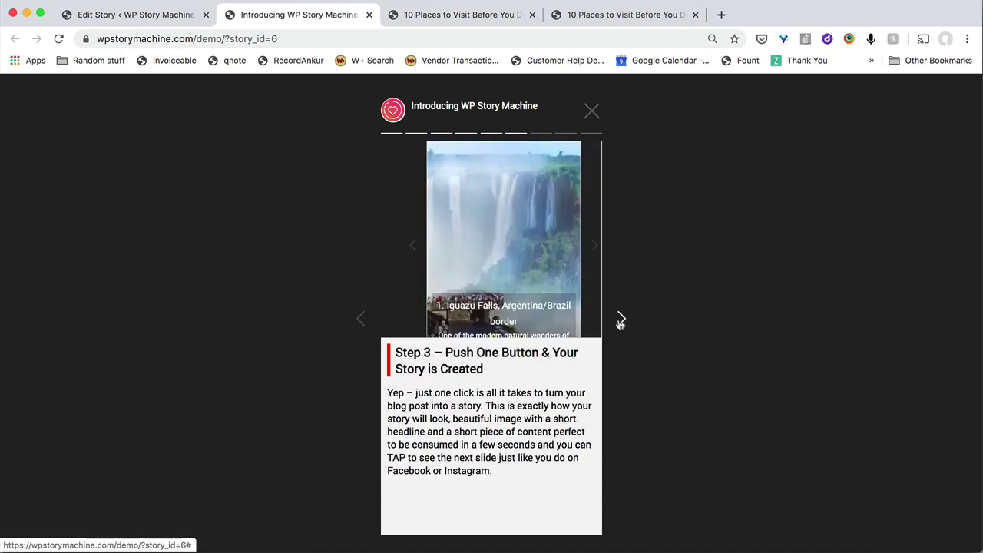
{"action": "left_click", "coordinate": [621, 321]}
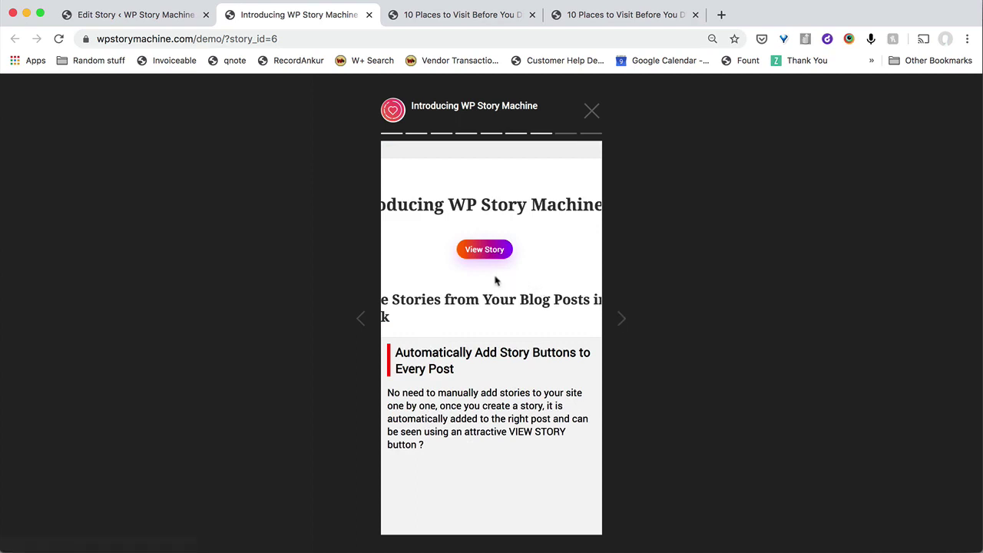
{"action": "left_click", "coordinate": [615, 323]}
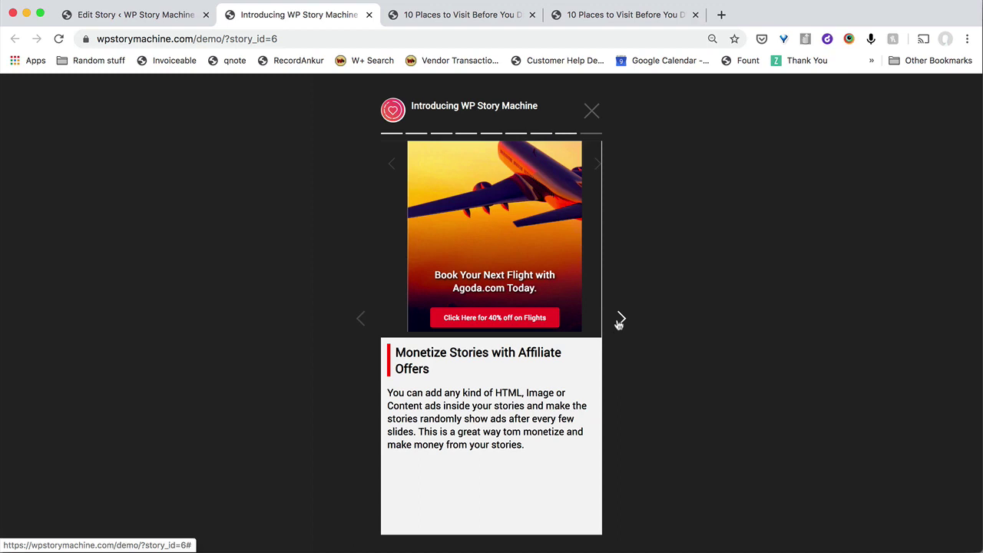
{"action": "left_click", "coordinate": [619, 323]}
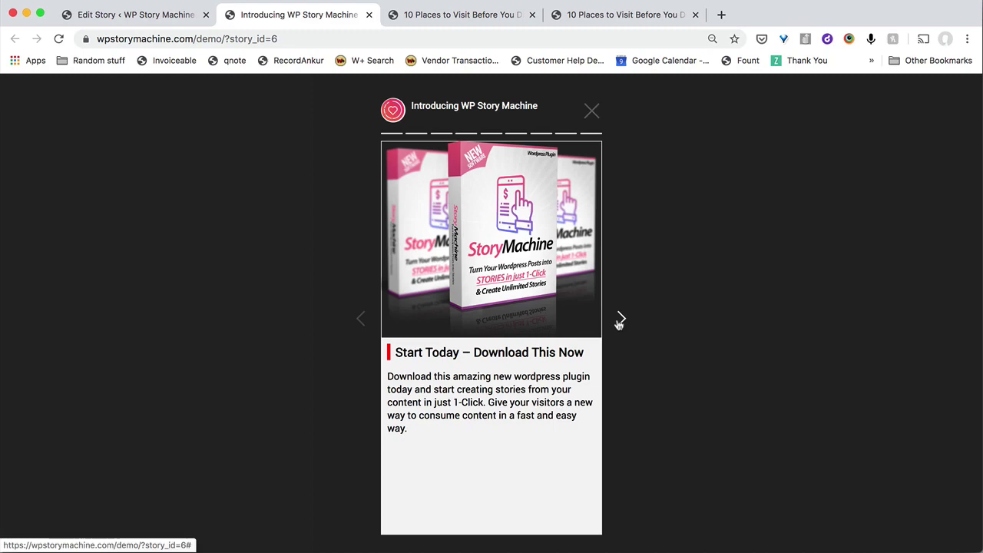
Turn on Show CTA for the last of the story's 9 slides.
{"action": "left_click", "coordinate": [145, 15]}
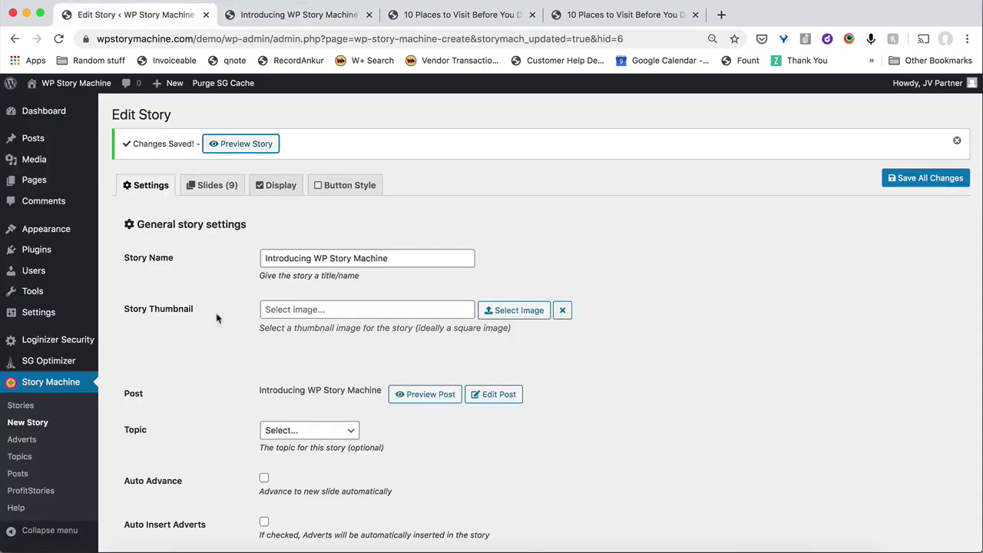
{"action": "left_click", "coordinate": [212, 186]}
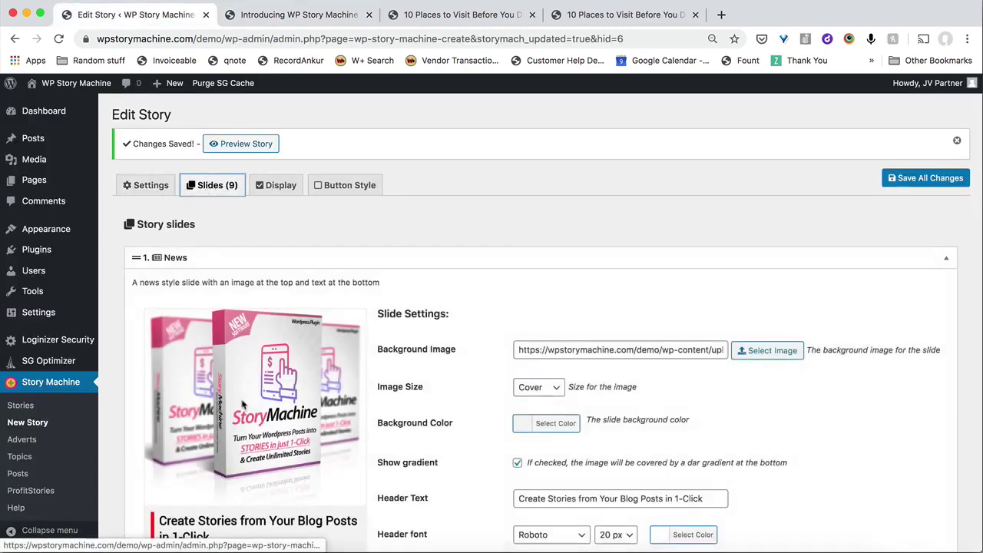
{"action": "scroll", "coordinate": [253, 425], "scroll_direction": "down", "scroll_amount": 5}
{"action": "scroll", "coordinate": [254, 425], "scroll_direction": "down", "scroll_amount": 20}
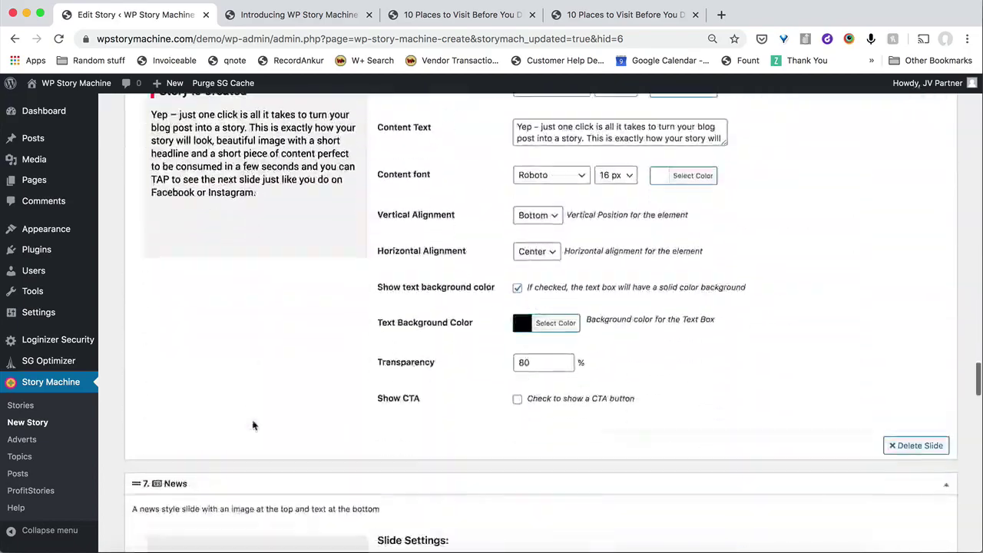
{"action": "scroll", "coordinate": [253, 425], "scroll_direction": "down", "scroll_amount": 15}
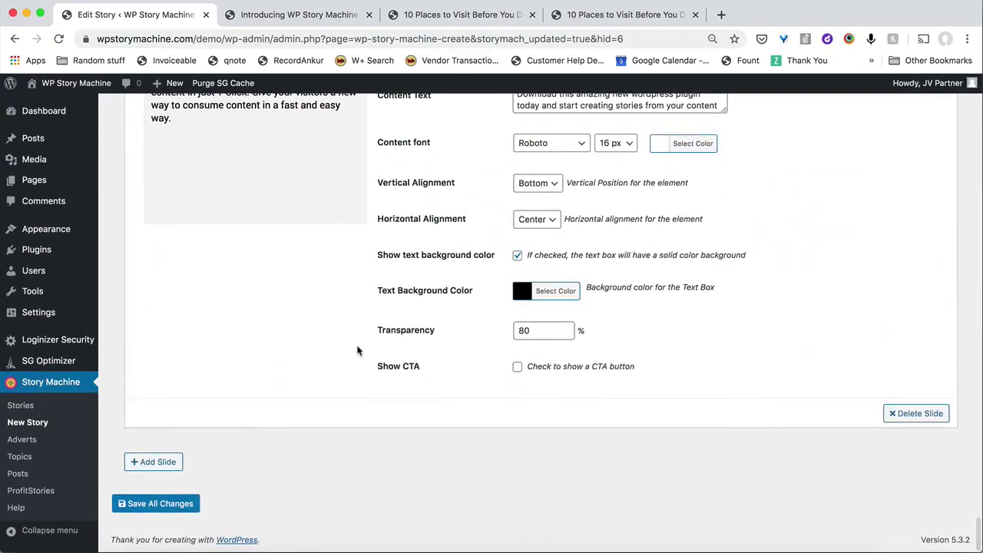
{"action": "left_click", "coordinate": [516, 367]}
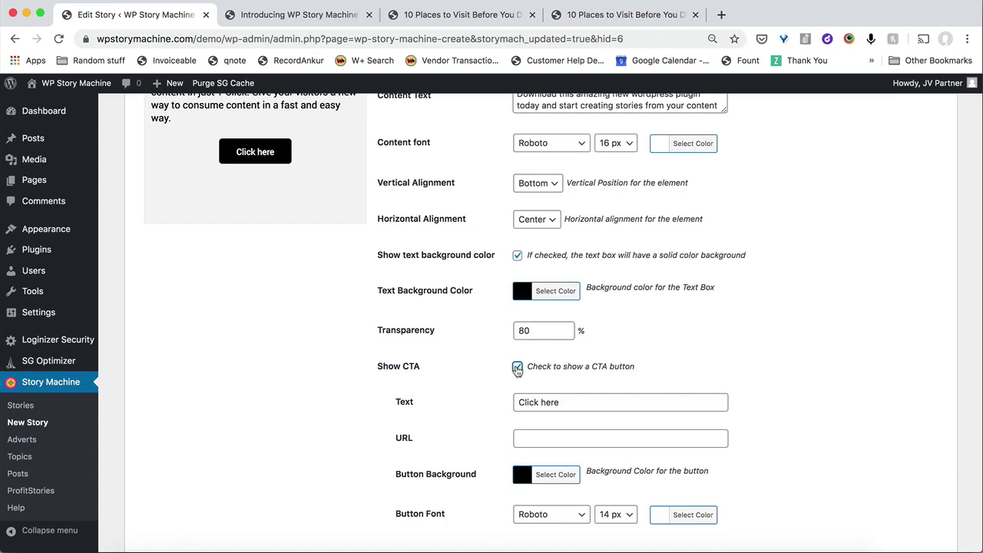
{"action": "scroll", "coordinate": [517, 370], "scroll_direction": "down", "scroll_amount": 3}
{"action": "left_click", "coordinate": [575, 286]}
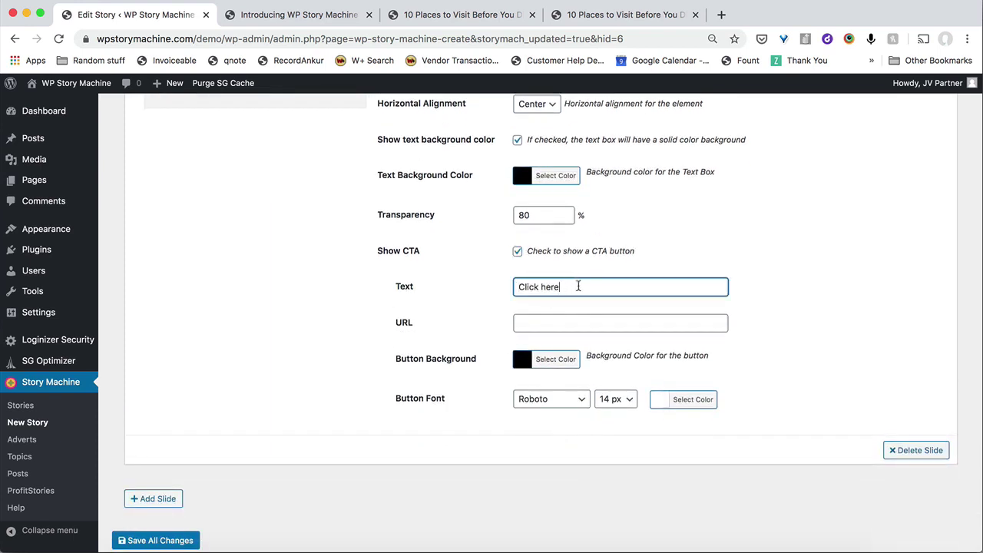
{"action": "type", "text": "to download"}
{"action": "left_click", "coordinate": [549, 323]}
{"action": "type", "text": "http"}
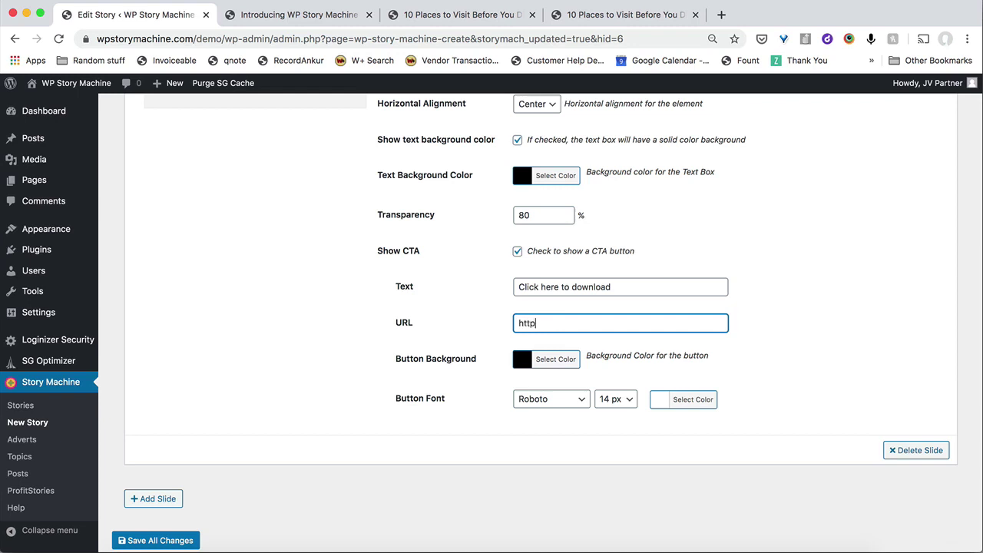
{"action": "type", "text": "s://wpstorymachine.com"}
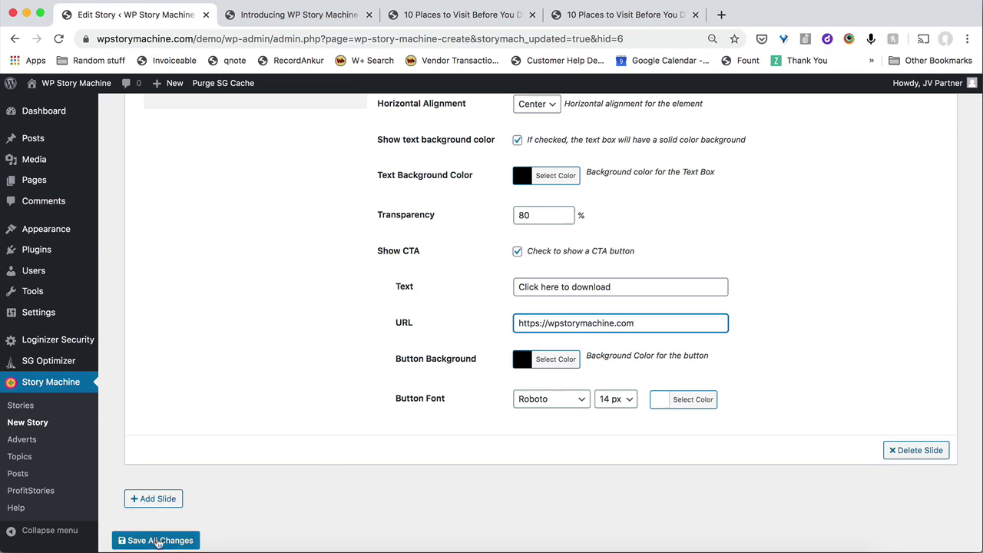
{"action": "left_click", "coordinate": [159, 540]}
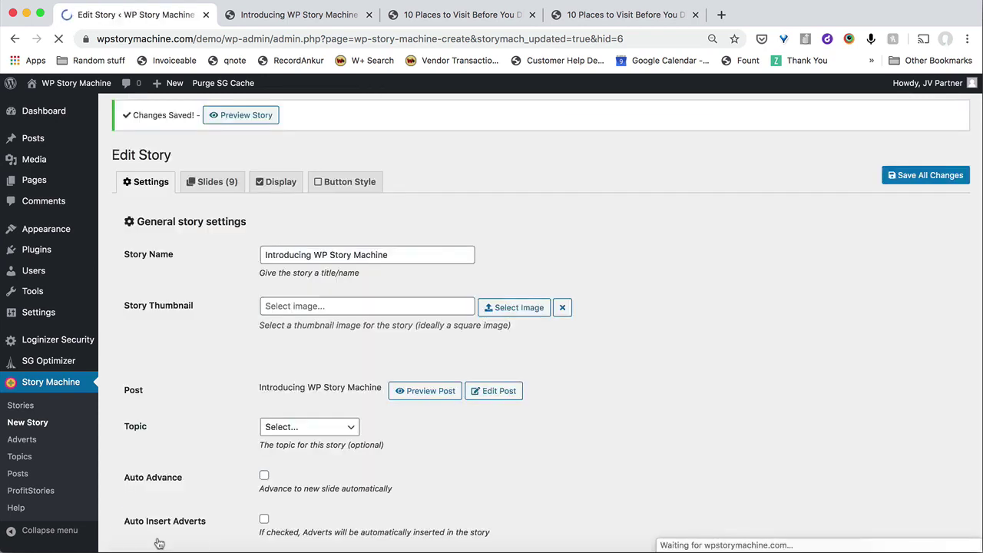
Preview the updated story and advance through all slides to the final download slide.
{"action": "left_click", "coordinate": [247, 144]}
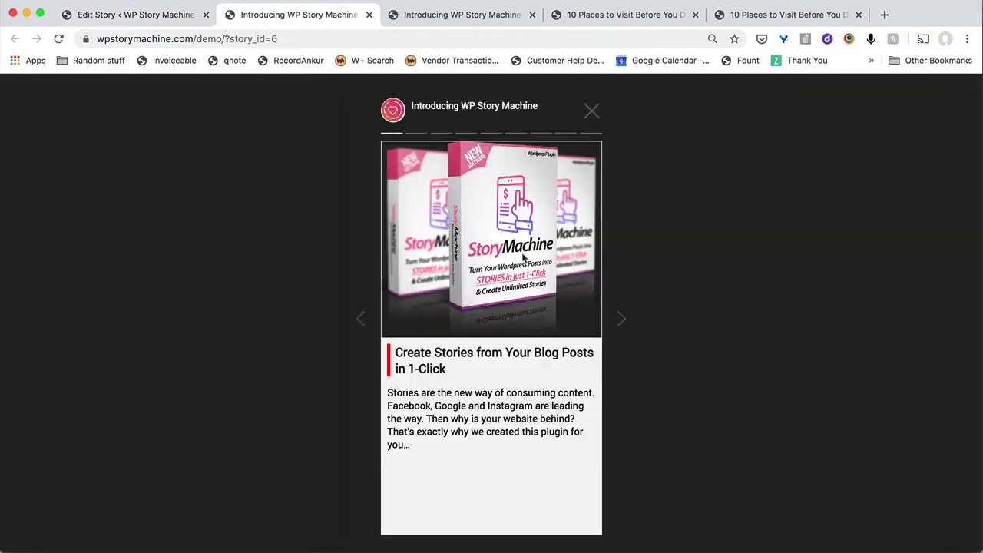
{"action": "left_click", "coordinate": [621, 319]}
{"action": "left_click", "coordinate": [621, 318]}
{"action": "left_click", "coordinate": [622, 319]}
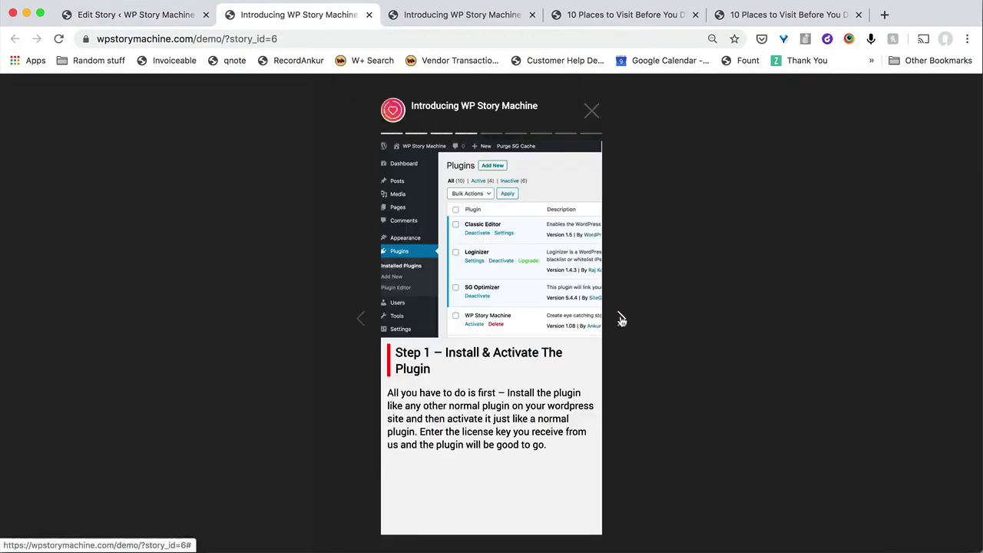
{"action": "left_click", "coordinate": [622, 319]}
{"action": "left_click", "coordinate": [622, 318]}
{"action": "left_click", "coordinate": [621, 319]}
{"action": "left_click", "coordinate": [622, 319]}
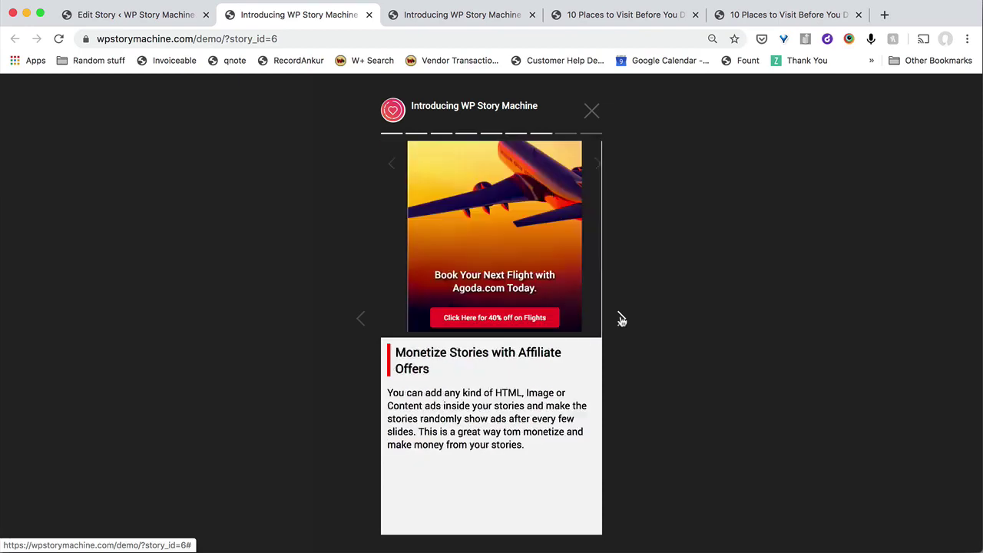
{"action": "left_click", "coordinate": [621, 319]}
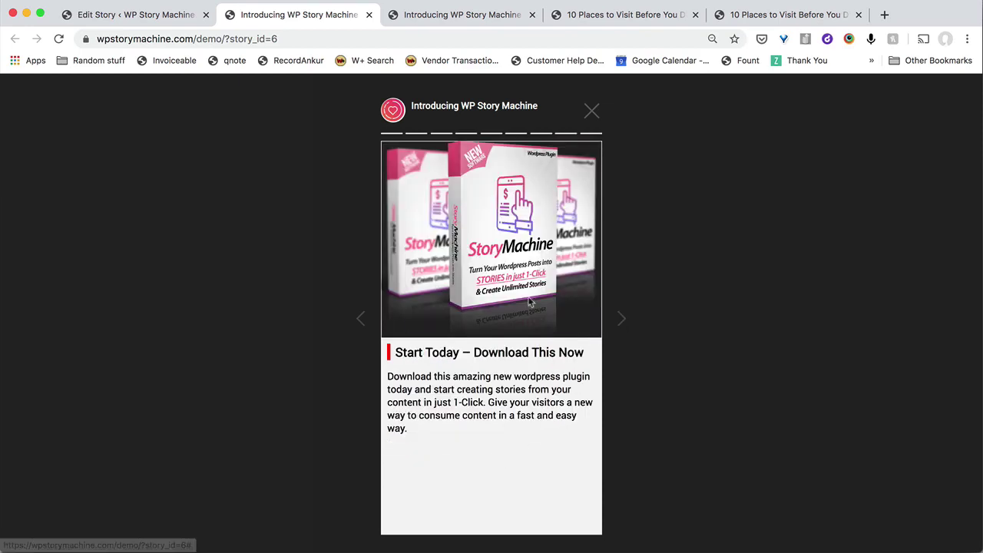
Reload the preview and confirm the last slide's Click here to download button.
{"action": "left_click", "coordinate": [169, 17]}
{"action": "left_click", "coordinate": [257, 17]}
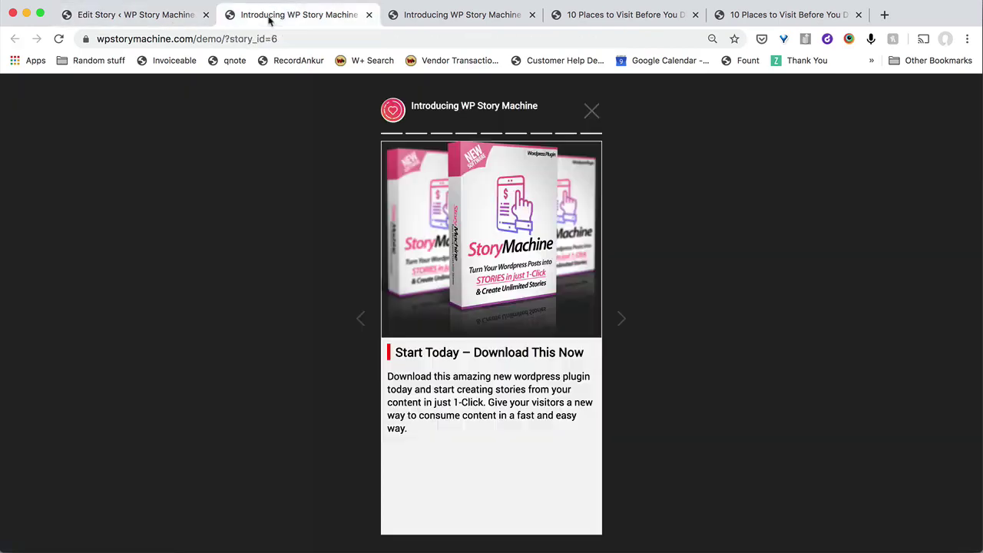
{"action": "left_click", "coordinate": [59, 38]}
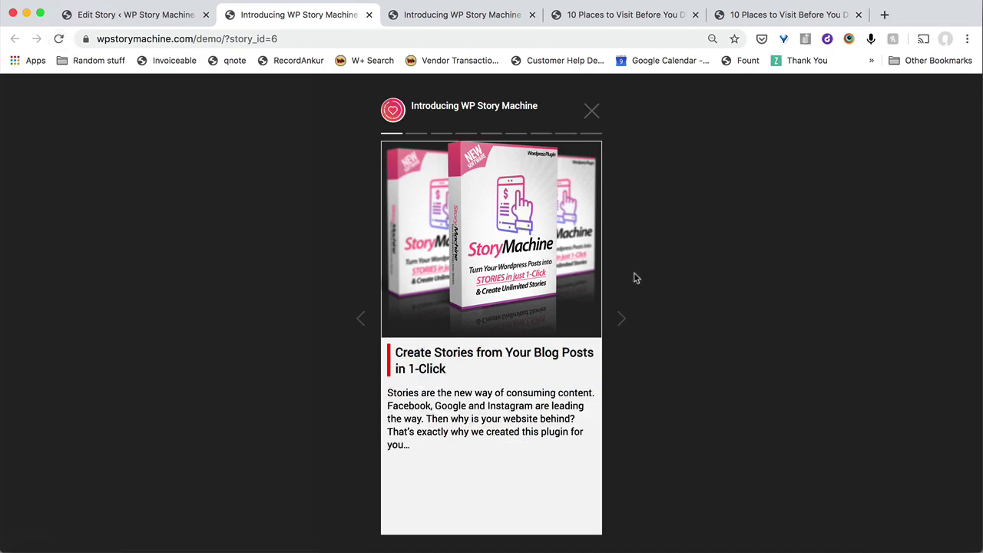
{"action": "left_click", "coordinate": [622, 319]}
{"action": "left_click", "coordinate": [621, 319]}
{"action": "left_click", "coordinate": [621, 319]}
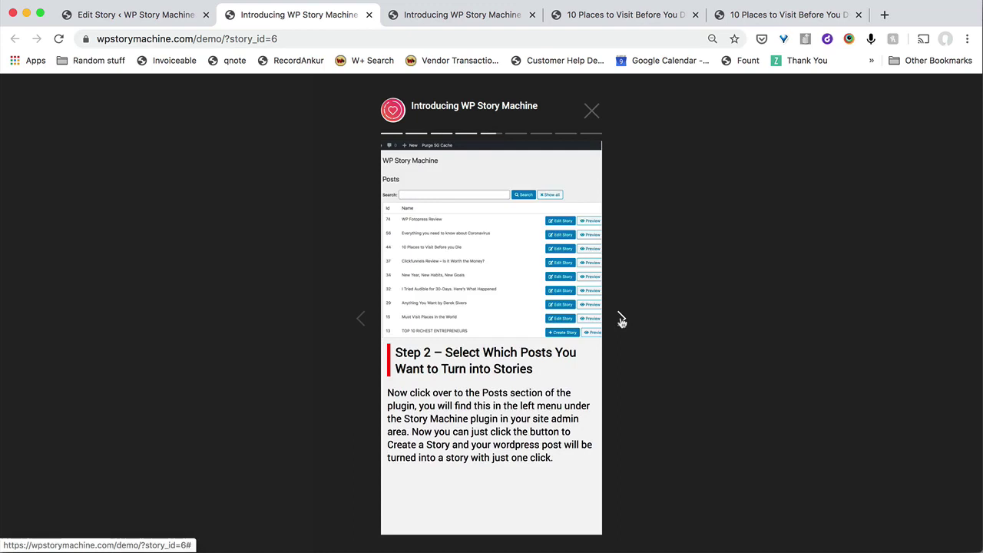
{"action": "left_click", "coordinate": [621, 319]}
{"action": "left_click", "coordinate": [622, 319]}
{"action": "left_click", "coordinate": [621, 320]}
{"action": "left_click", "coordinate": [622, 319]}
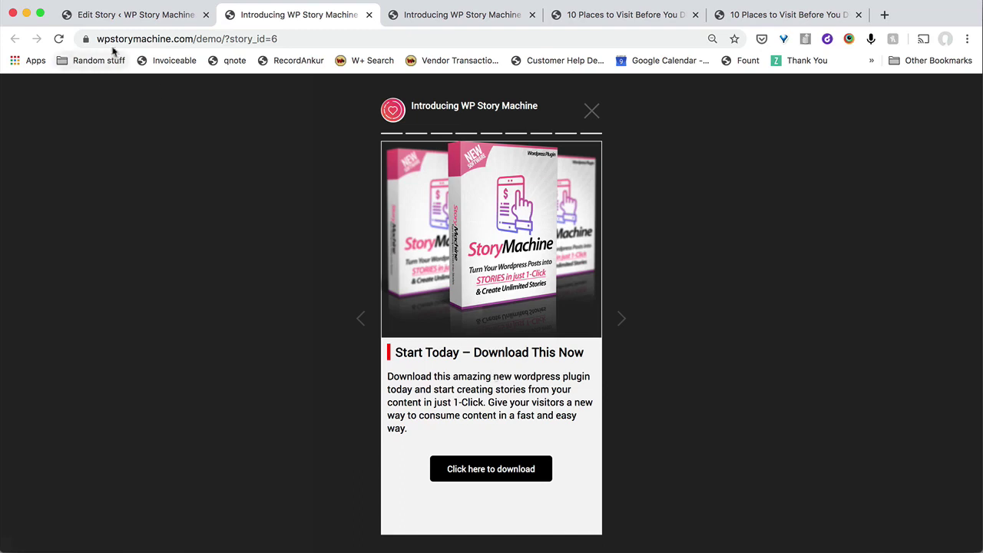
{"action": "left_click", "coordinate": [135, 16]}
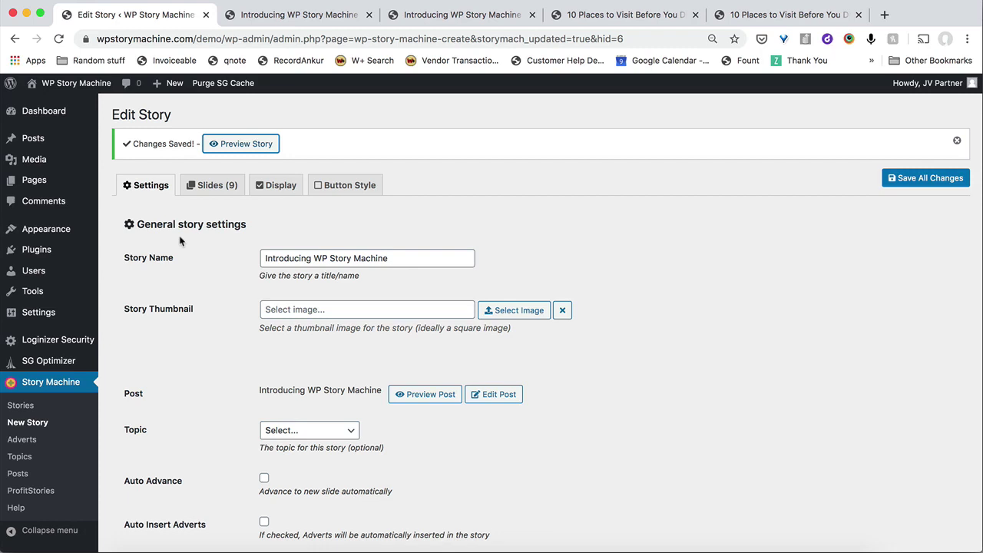